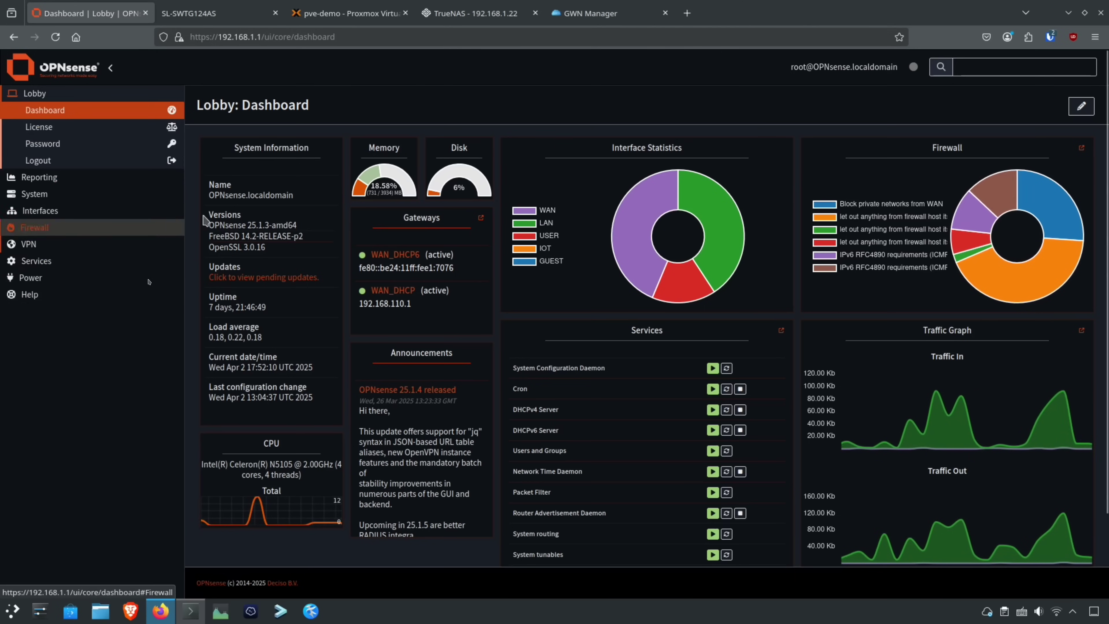
- Review the interface assignments and the firewall rules of the USER interface
click(55, 213)
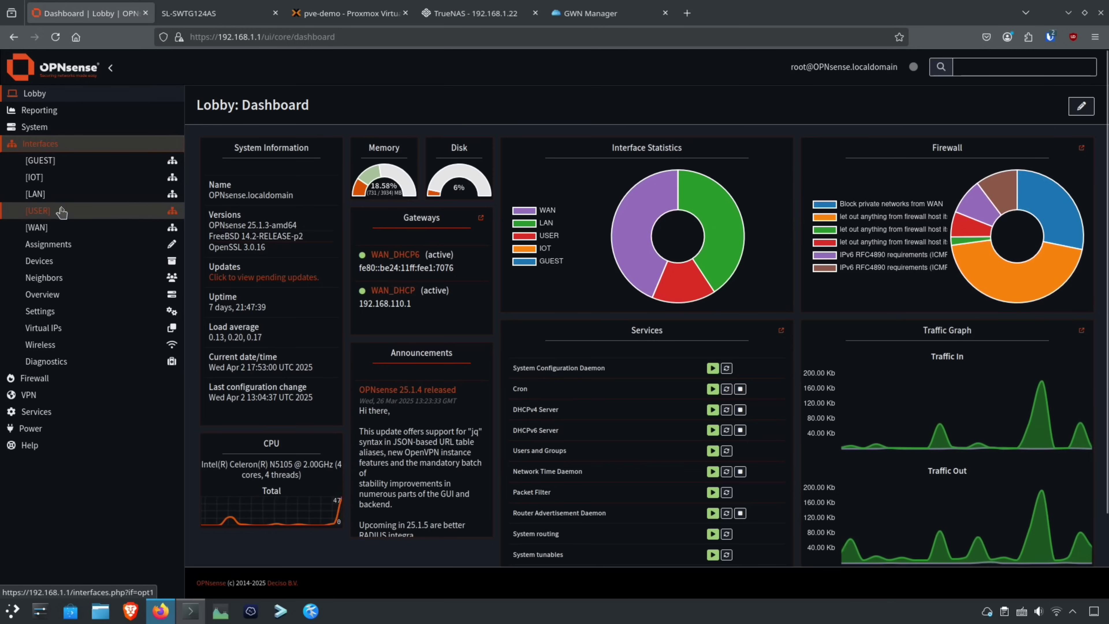
click(49, 248)
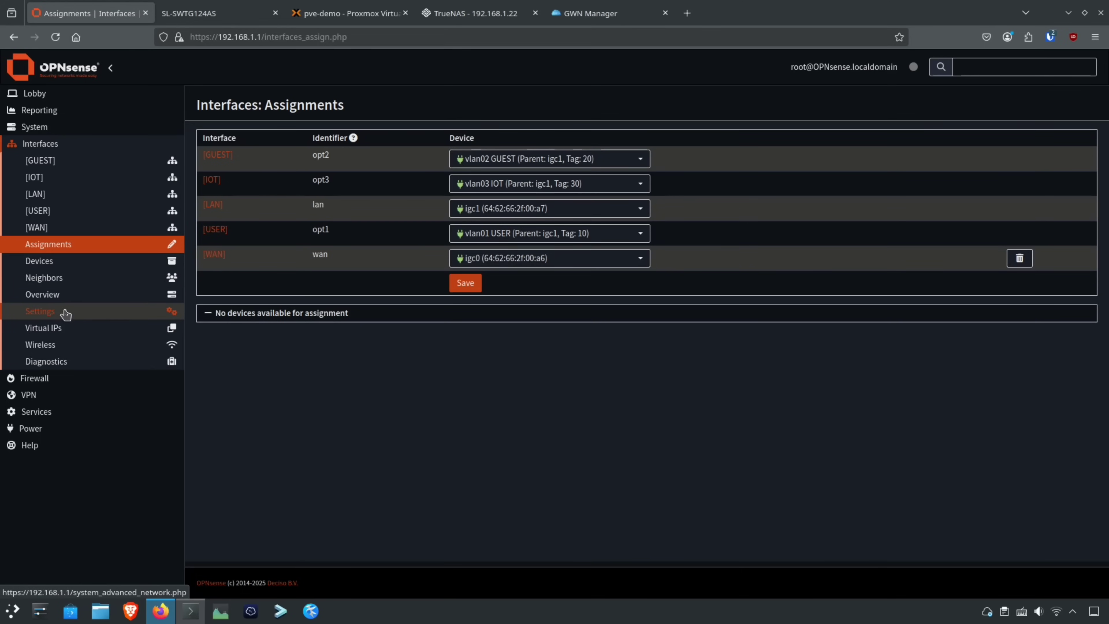
click(34, 380)
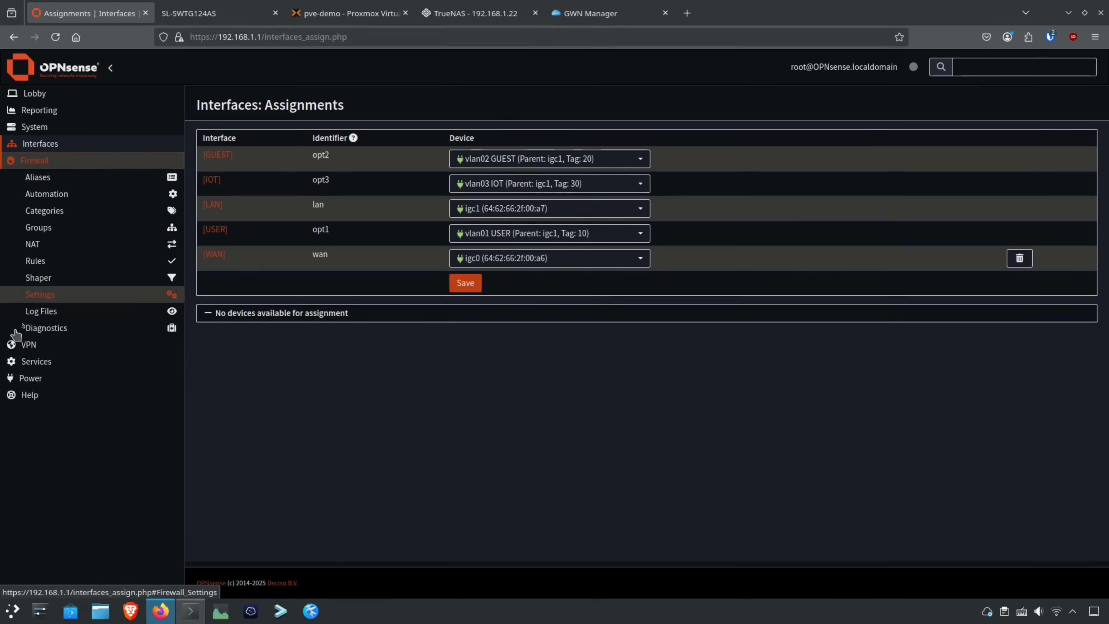
click(46, 263)
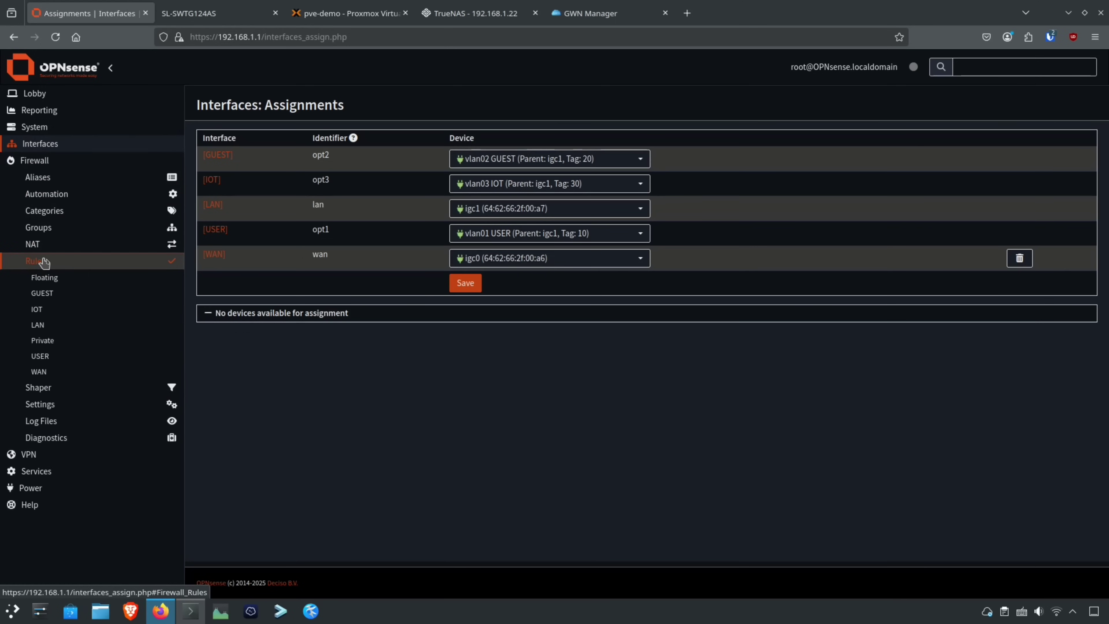
click(44, 293)
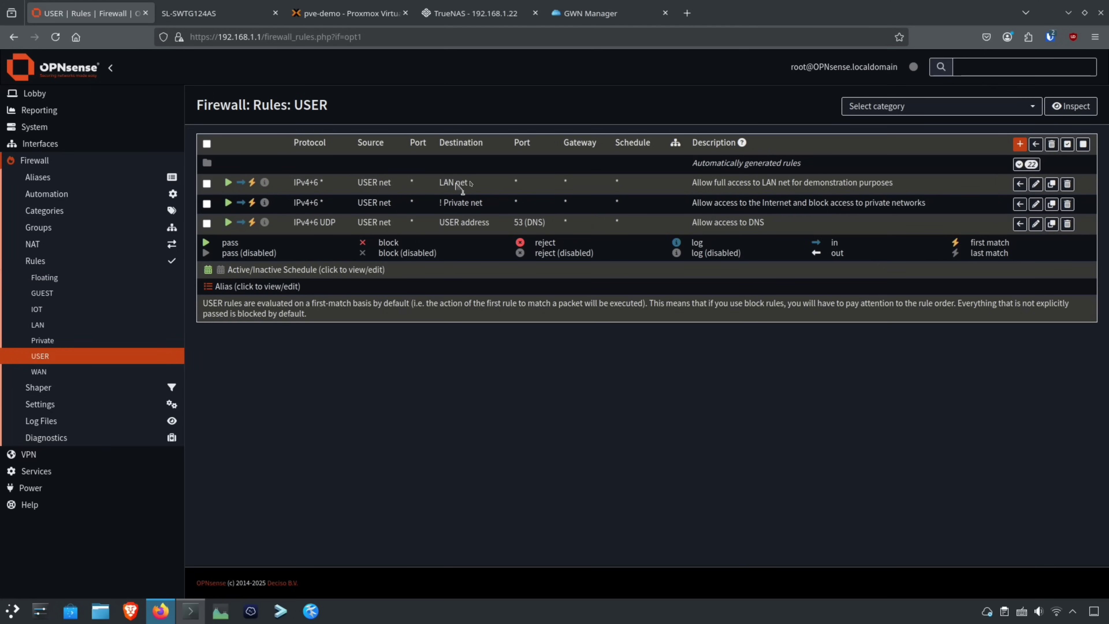
drag(451, 180, 500, 178)
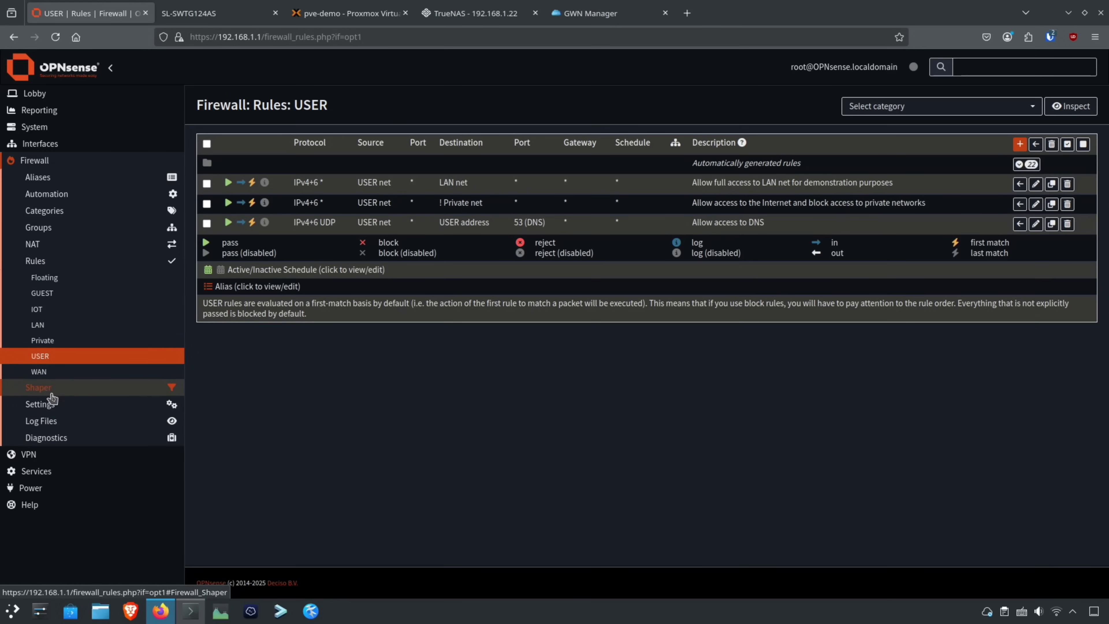
- Review the ISC DHCPv4 settings of the GUEST and IOT interfaces and the ISC DHCPv6 range of the IOT interface
click(42, 472)
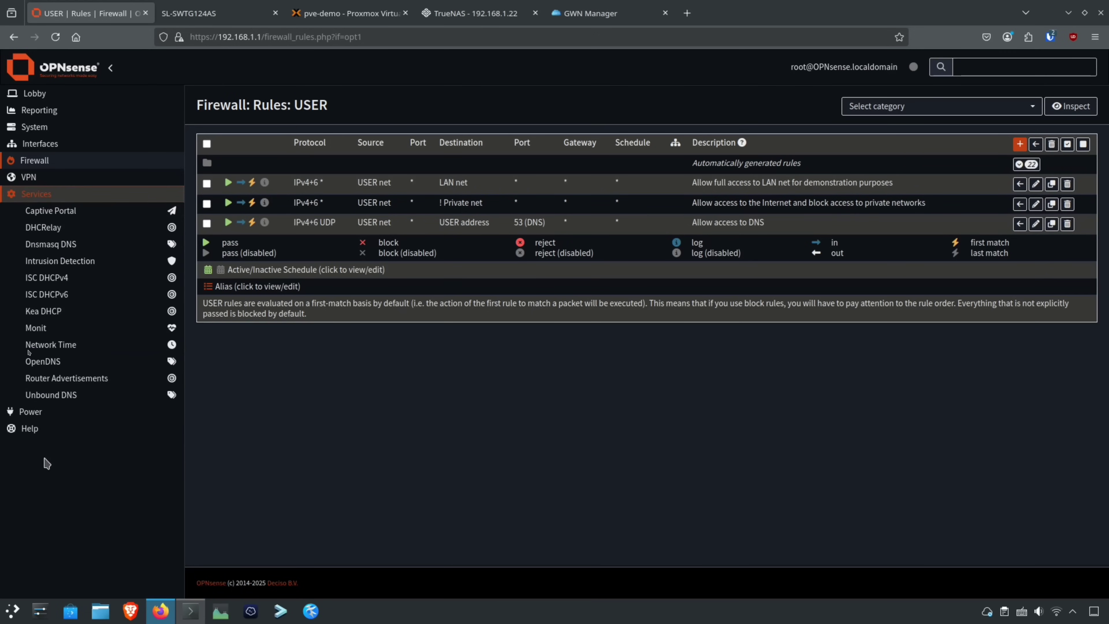
click(65, 284)
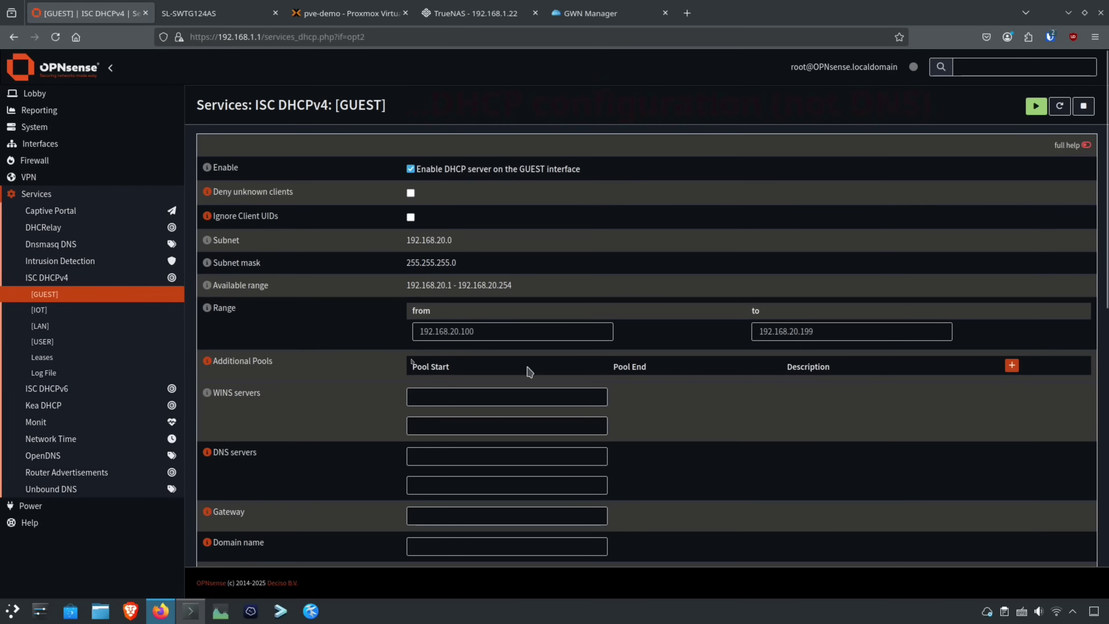
click(38, 310)
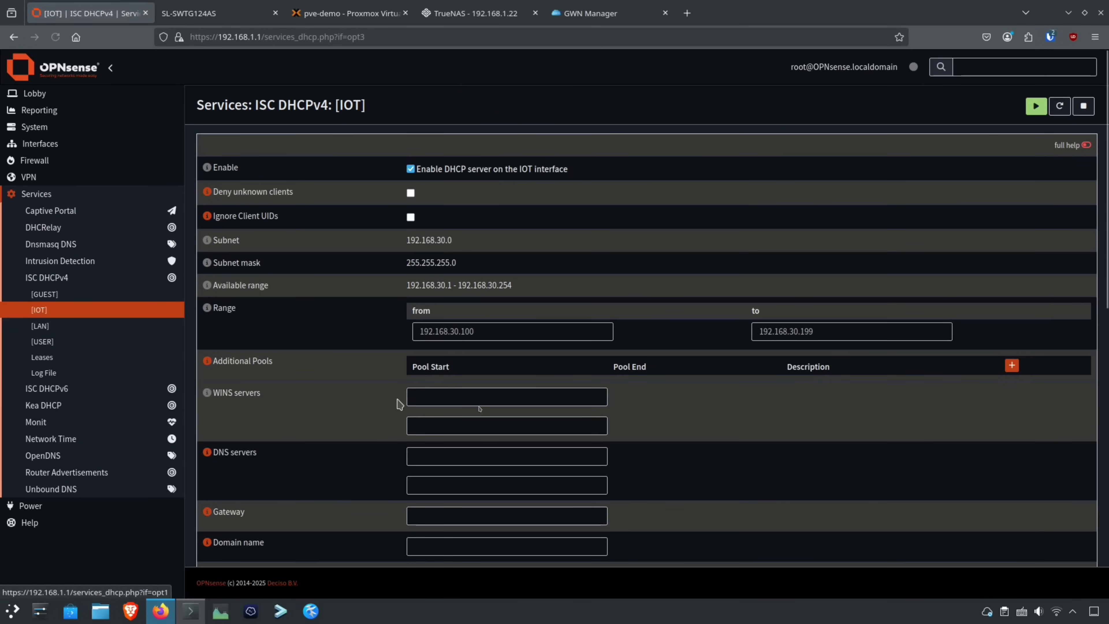
click(74, 388)
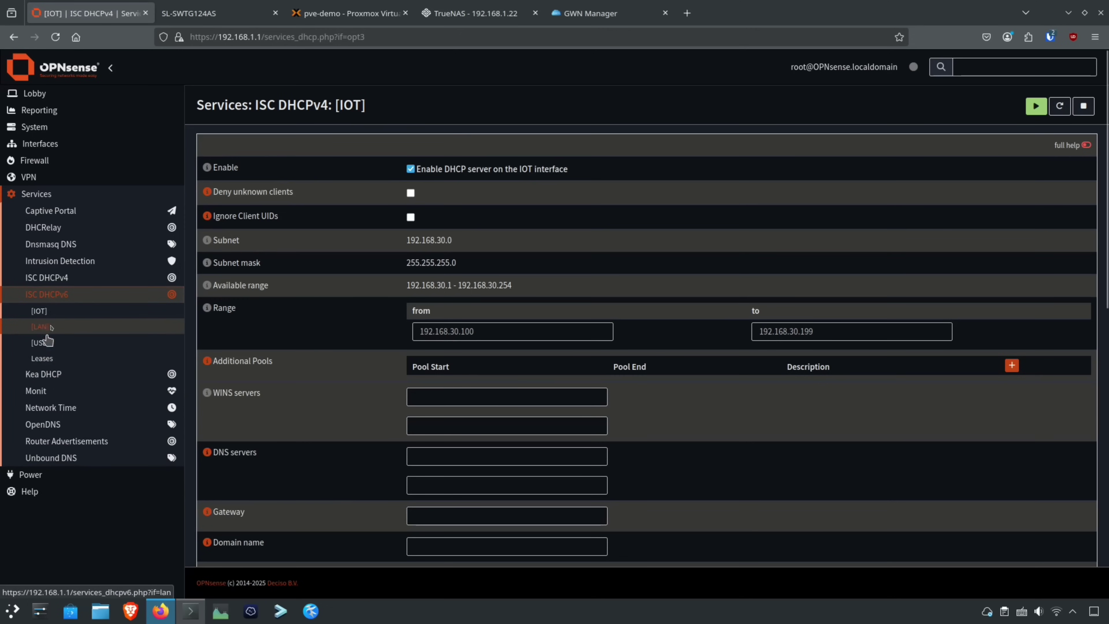
click(39, 311)
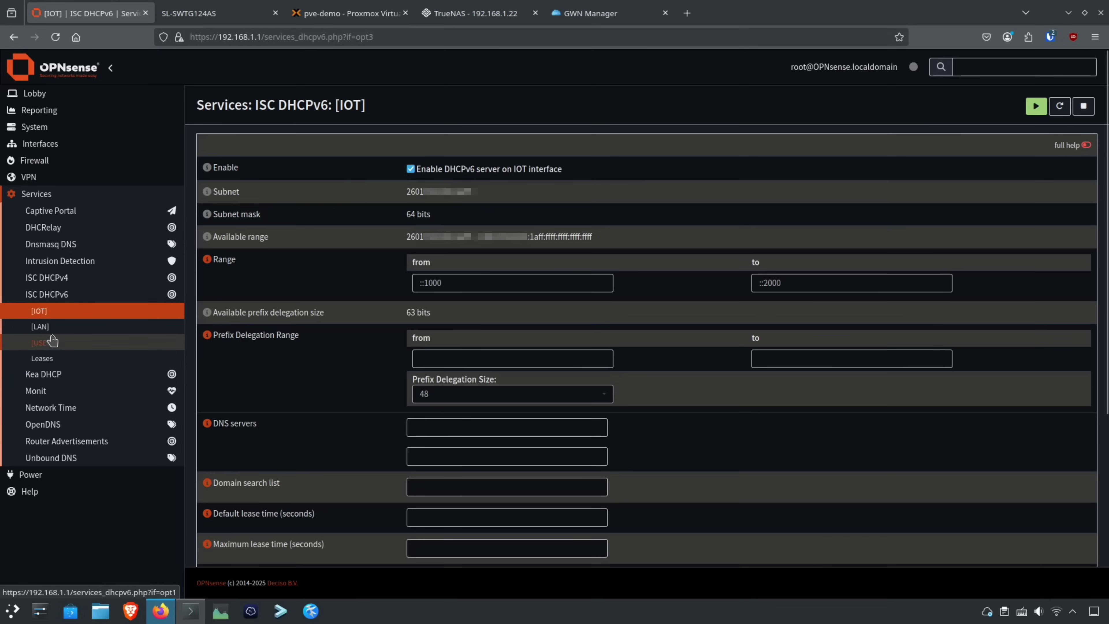
click(441, 284)
click(823, 301)
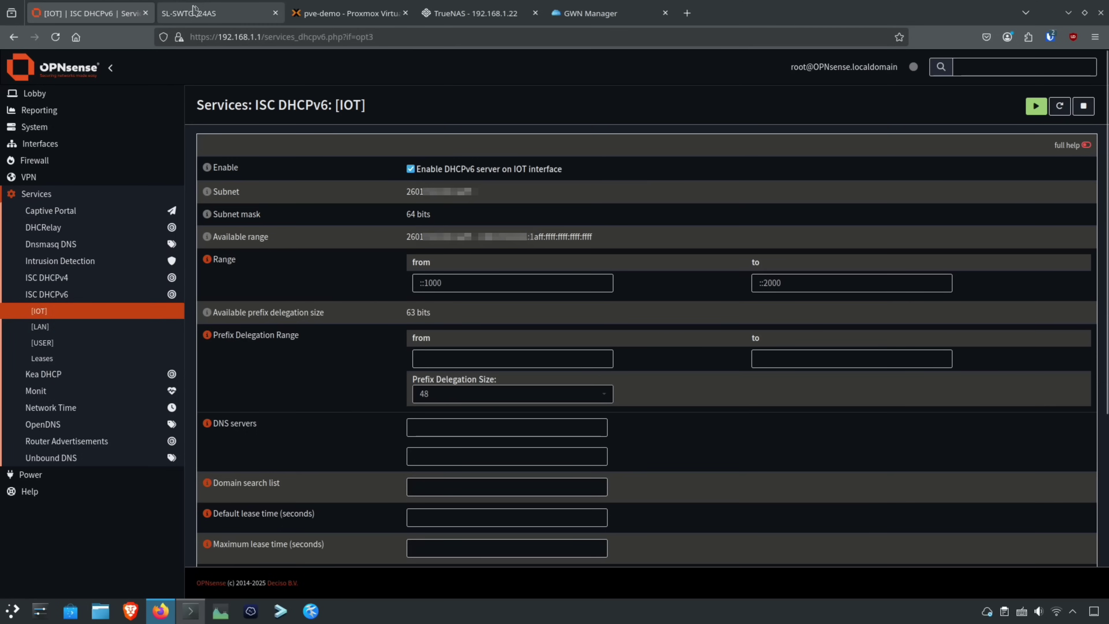
- Switch to the SL-SWTG124AS switch and examine its 802.1Q VLAN configuration, including the member ports of VLAN 10
click(196, 16)
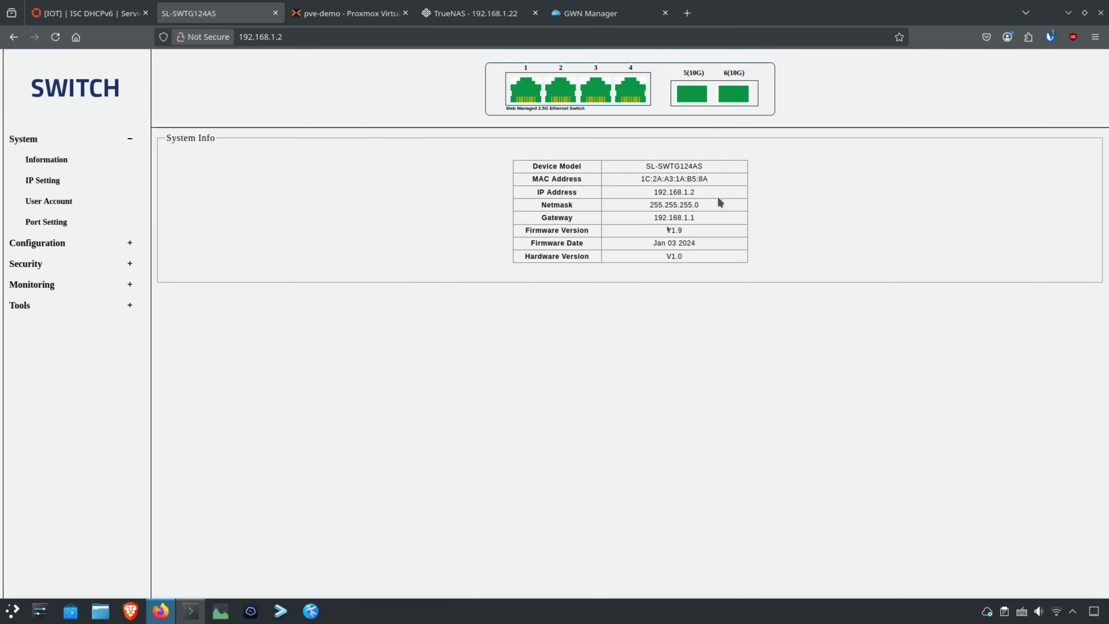
click(49, 244)
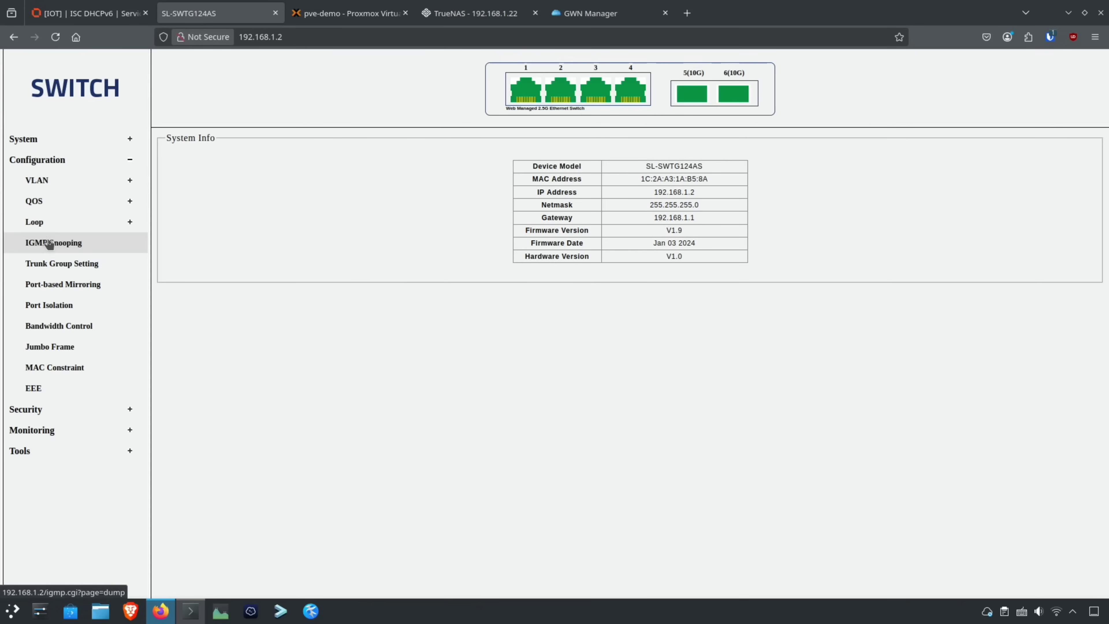
click(43, 184)
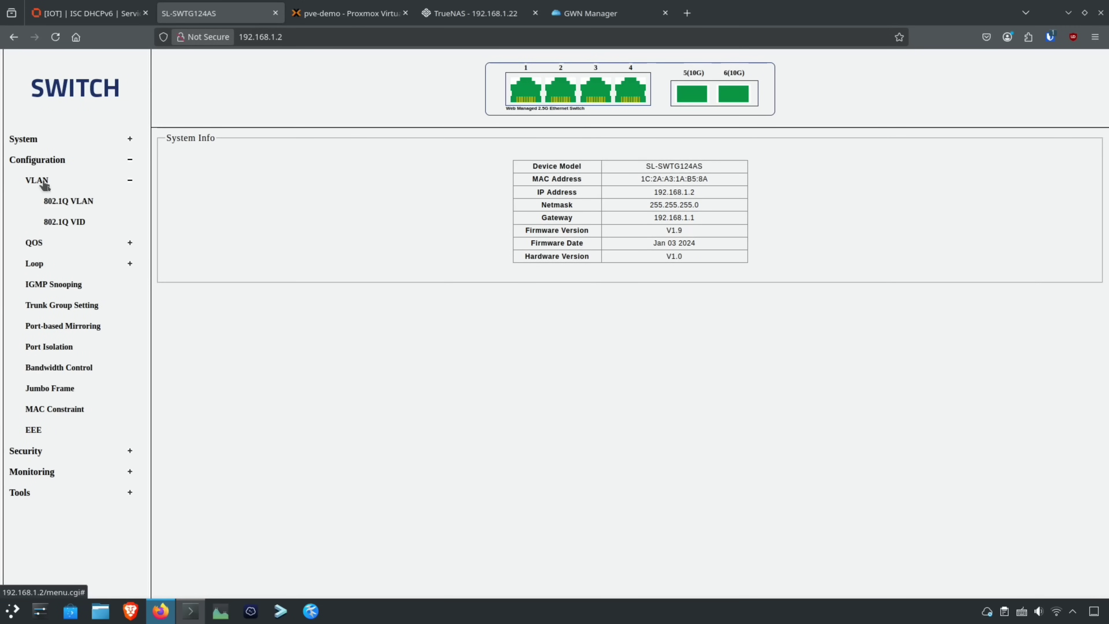
click(80, 205)
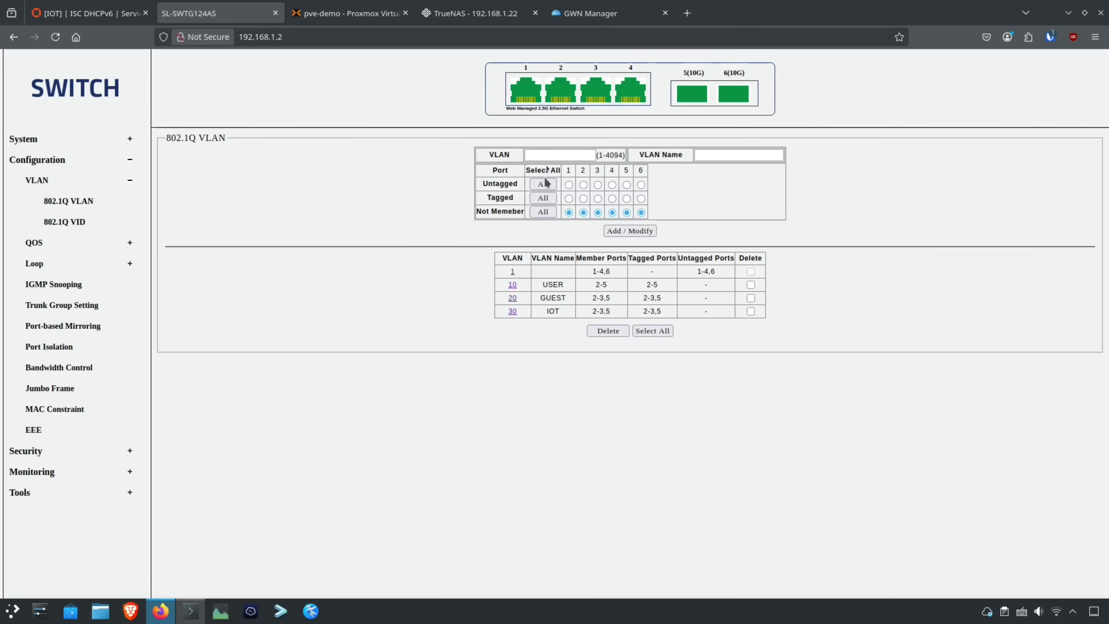
click(552, 156)
click(598, 185)
click(511, 286)
click(710, 154)
- Examine the PVID of each port in the switch's 802.1Q VID settings
click(64, 223)
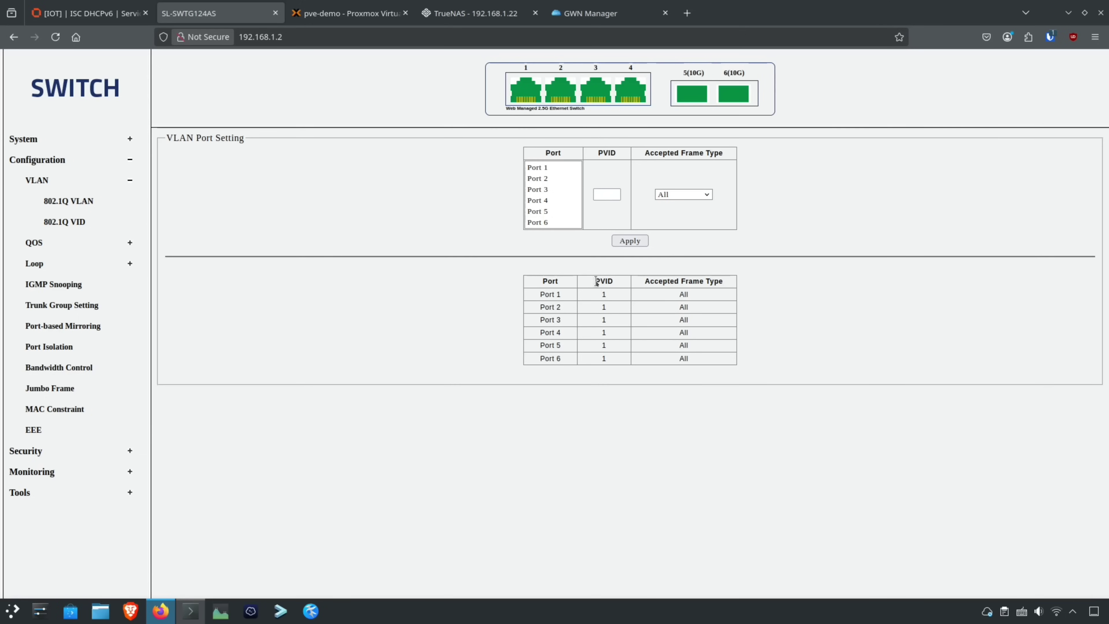
drag(596, 281, 611, 283)
click(604, 303)
drag(603, 333, 607, 345)
click(605, 333)
- Switch to Proxmox and review the gwn-manager-demo and uptime-kuma containers and the network devices of node pve-demo
click(334, 14)
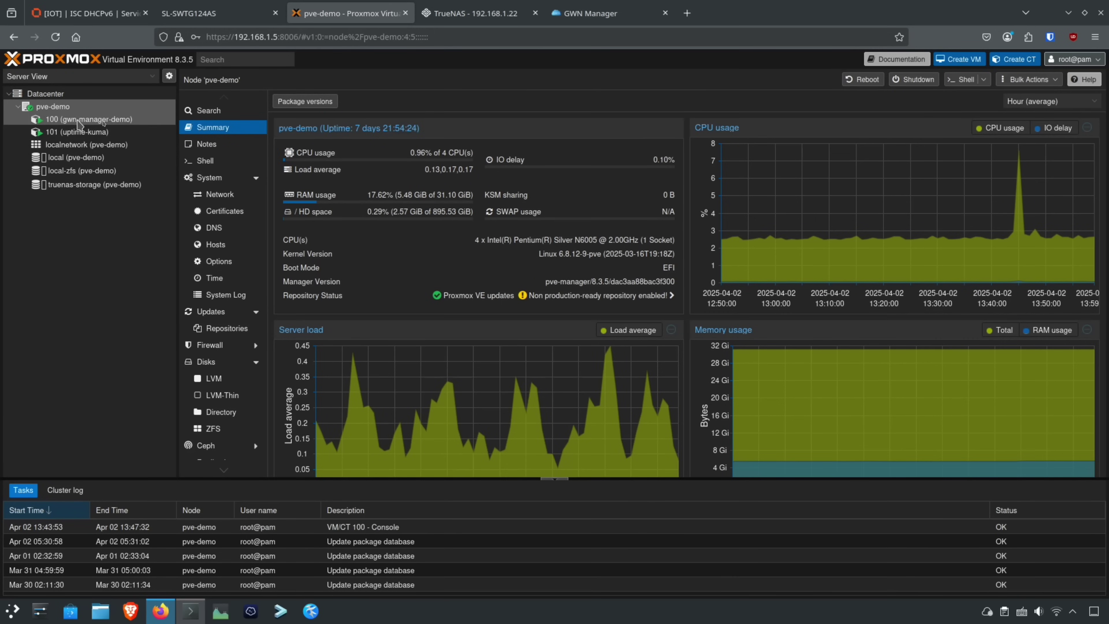
click(113, 124)
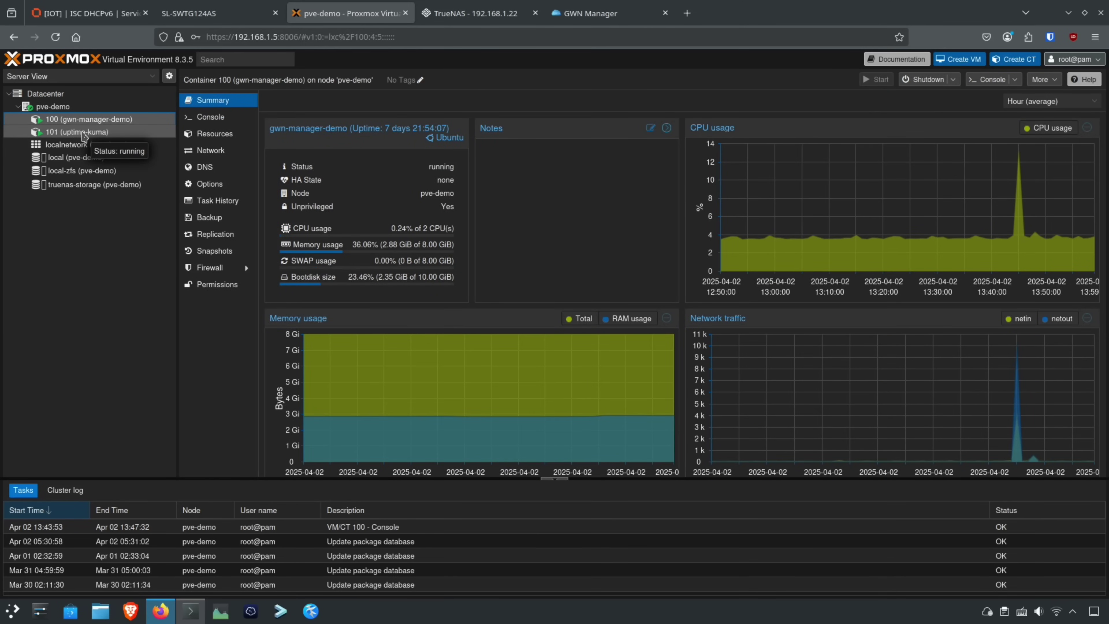
click(82, 135)
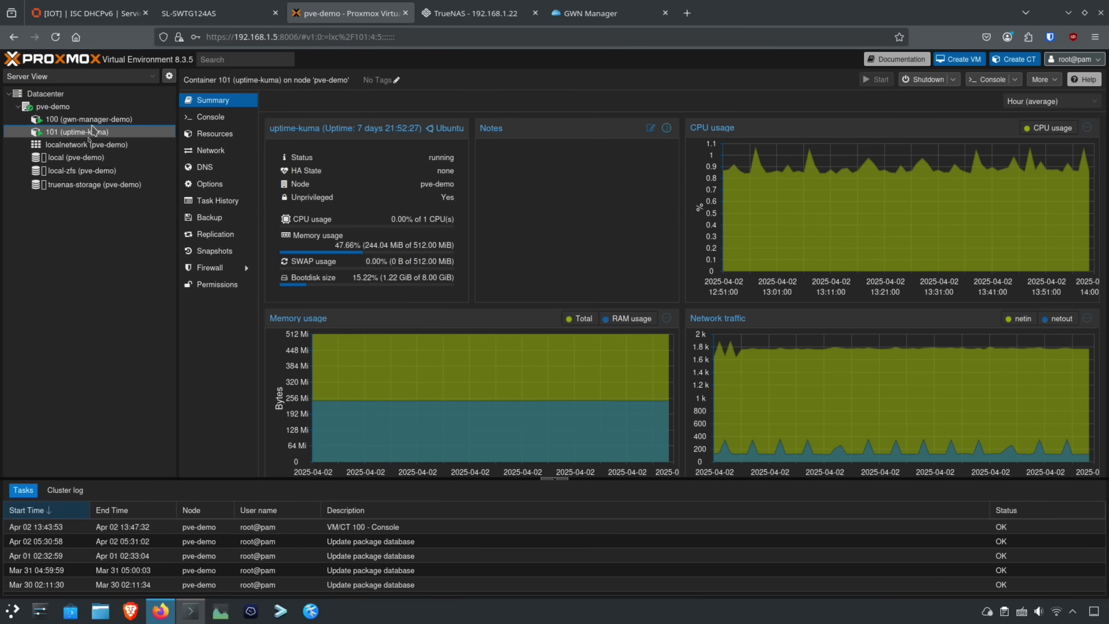
click(96, 120)
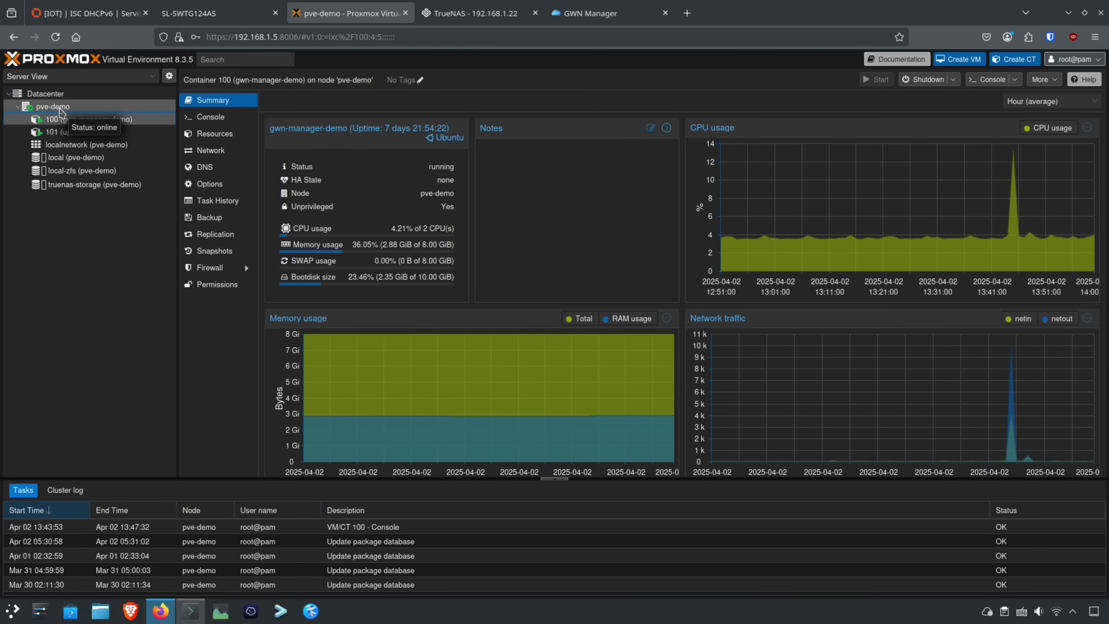
click(60, 110)
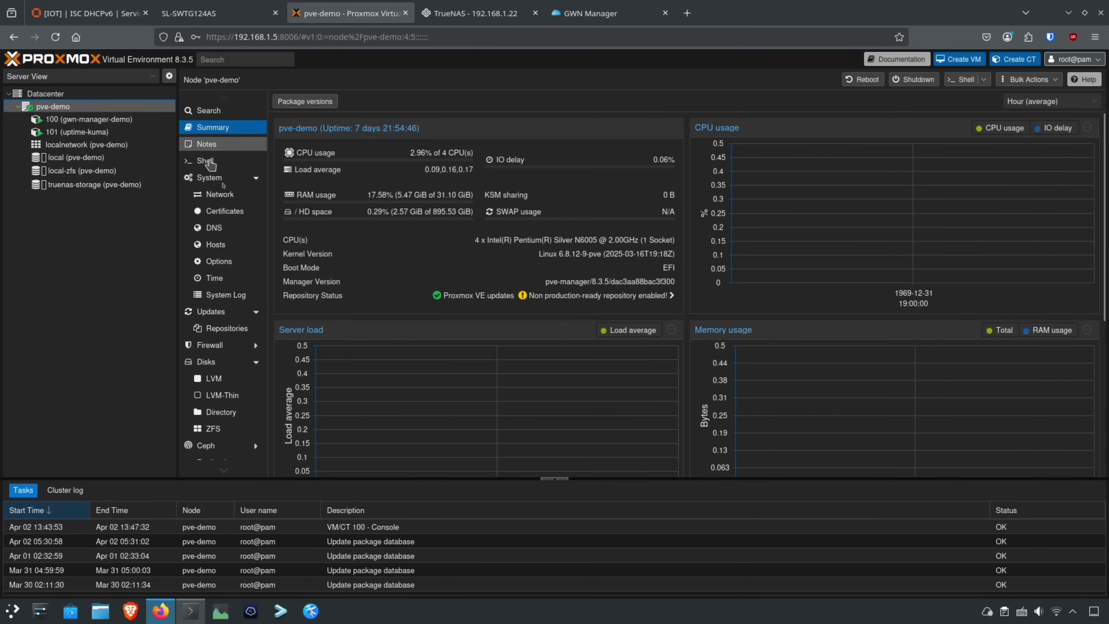
click(220, 194)
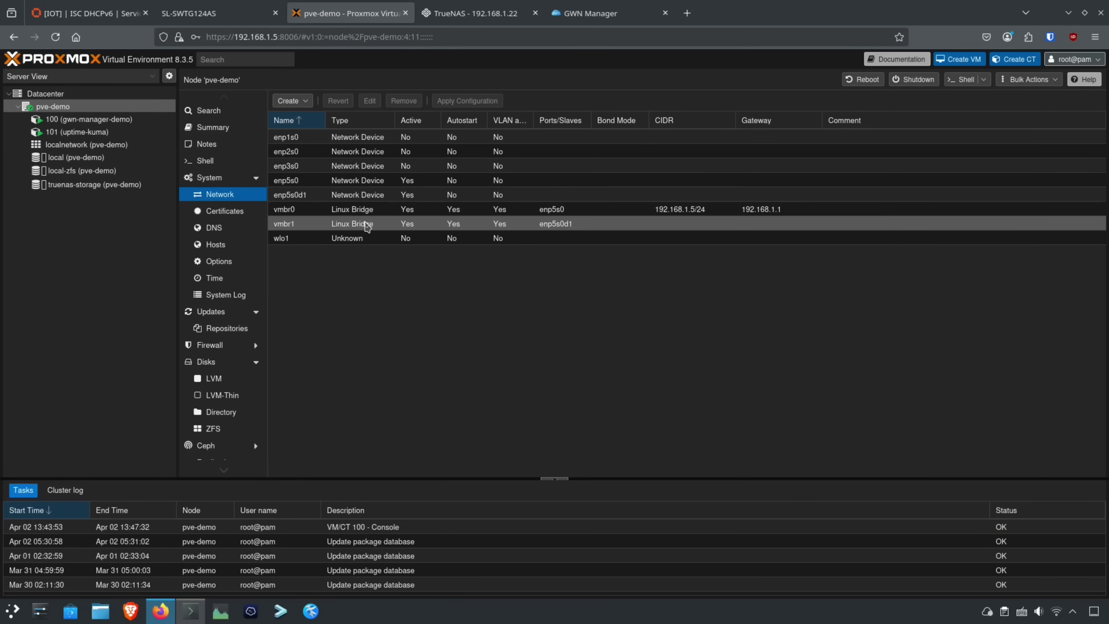
- Enter VLAN tag 10 for the eth0 network device of container uptime-kuma and discard the change
click(117, 133)
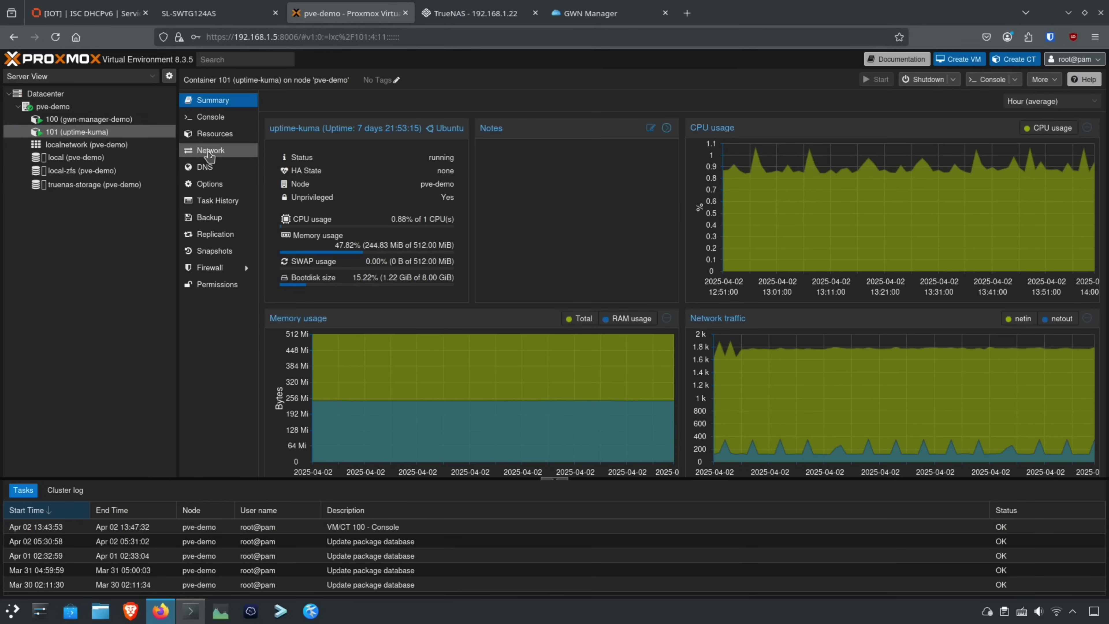
click(210, 151)
double_click(347, 142)
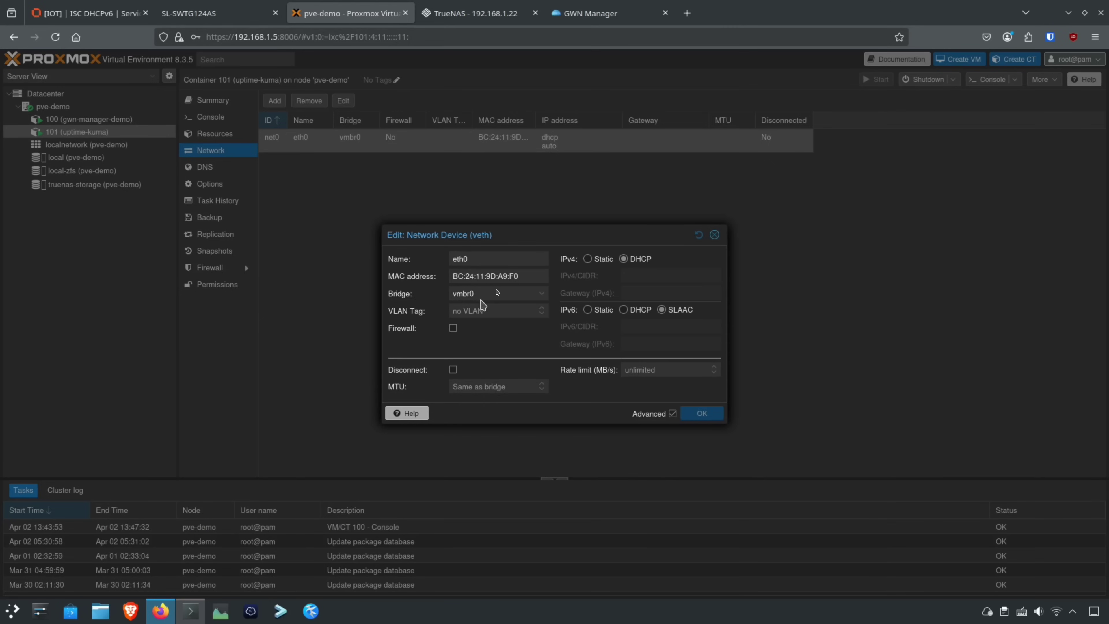
click(461, 309)
text(10)
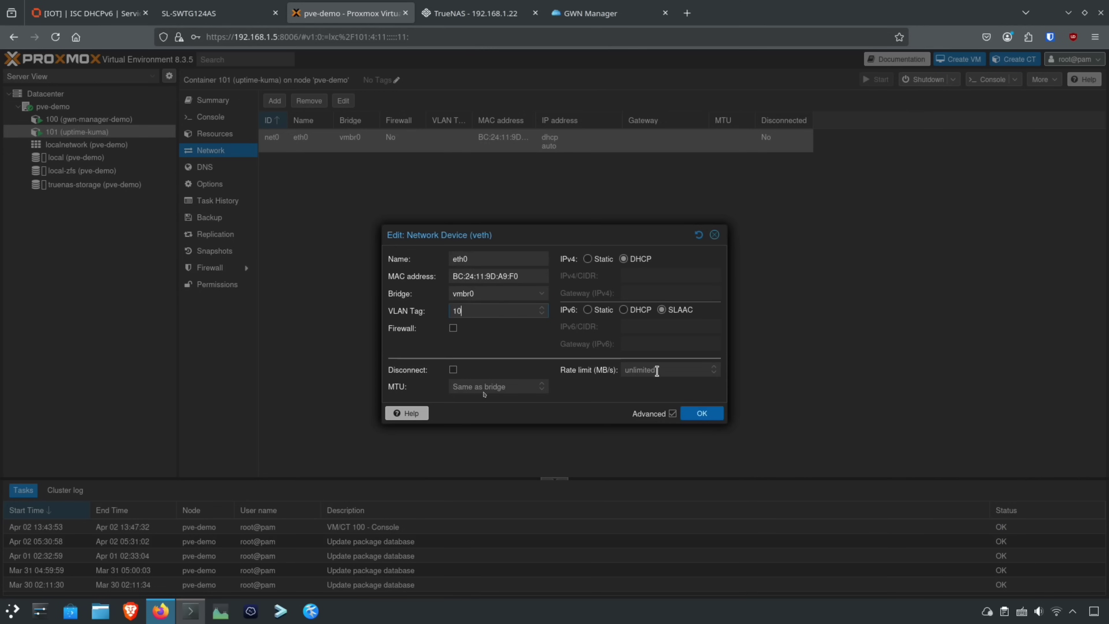
click(714, 238)
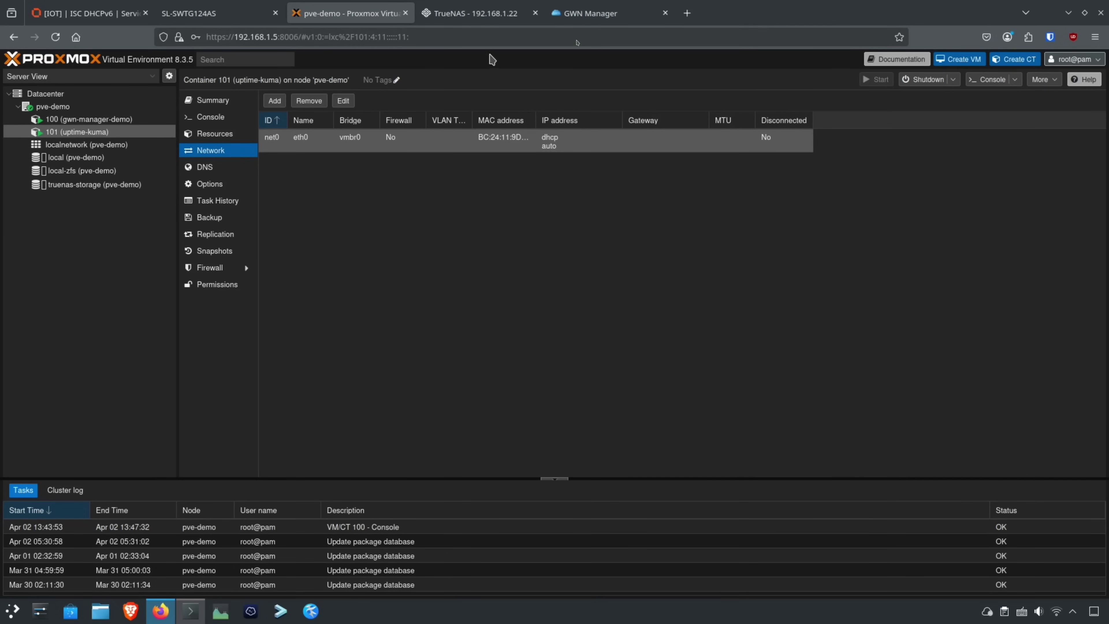
- Switch to GWN Manager and review its dashboard and the list of adopted devices
click(596, 17)
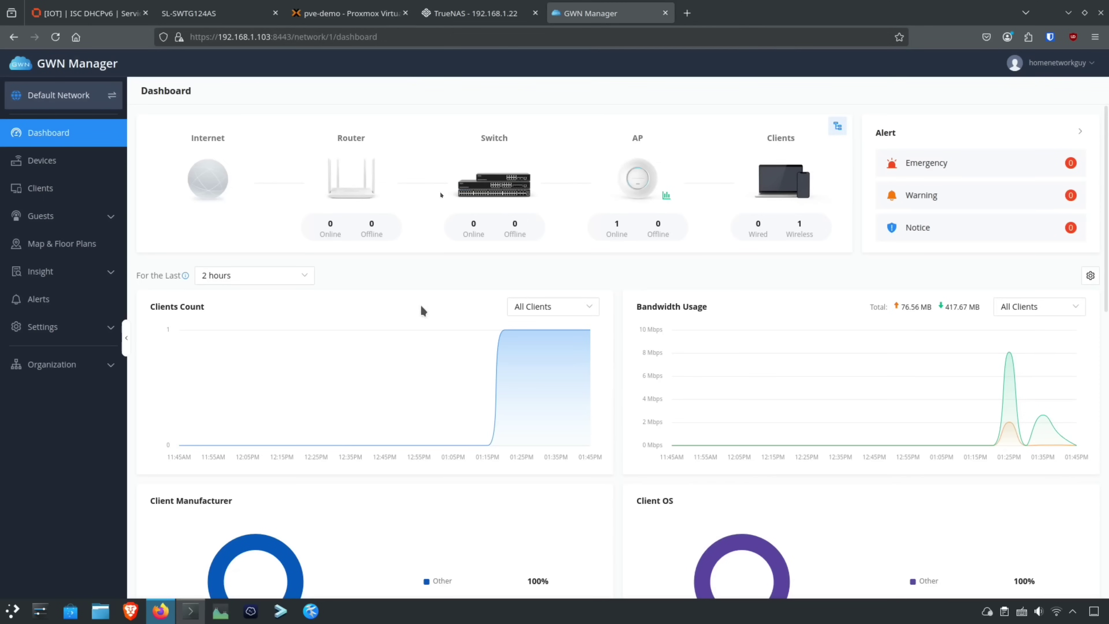
click(43, 170)
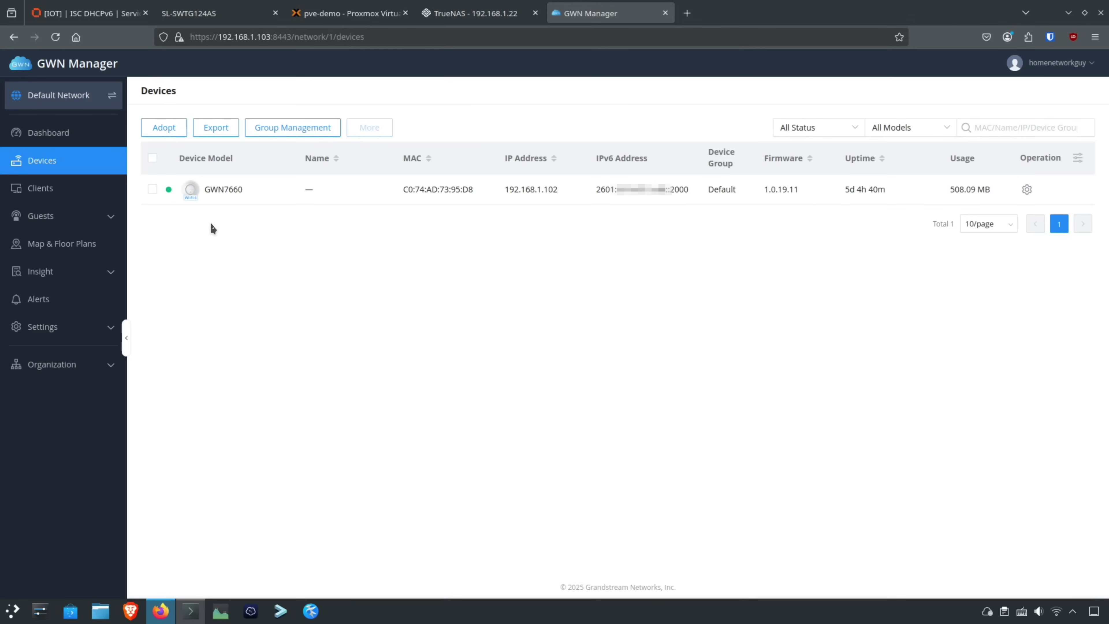
click(63, 141)
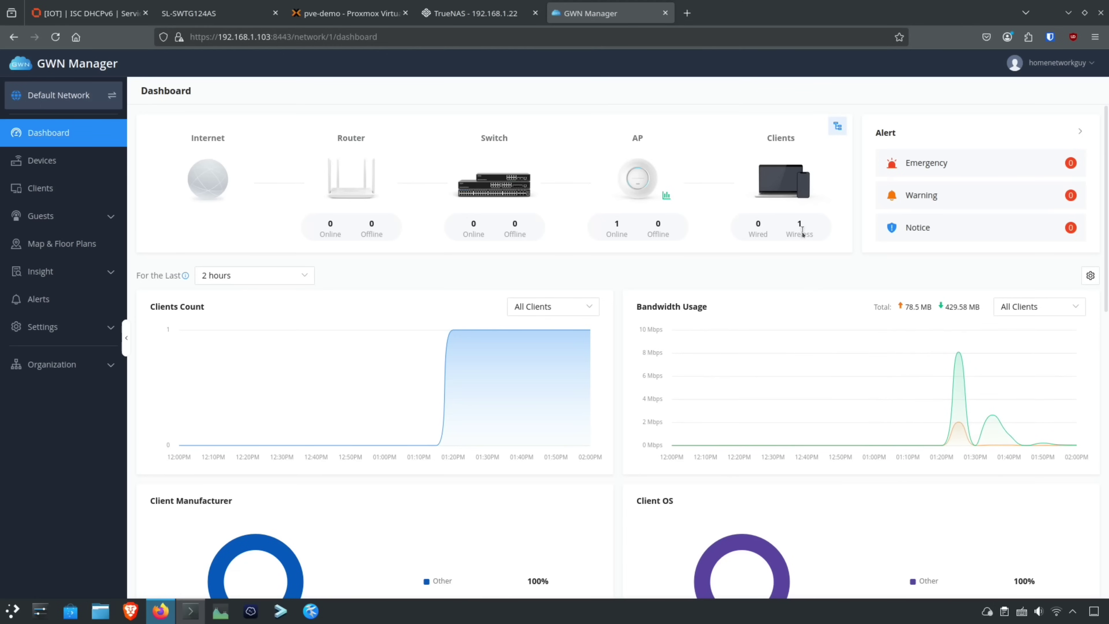
- Switch to TrueNAS to review its dashboard, storage pool and shares, and locate the matching truenas-storage entry in Proxmox
click(481, 14)
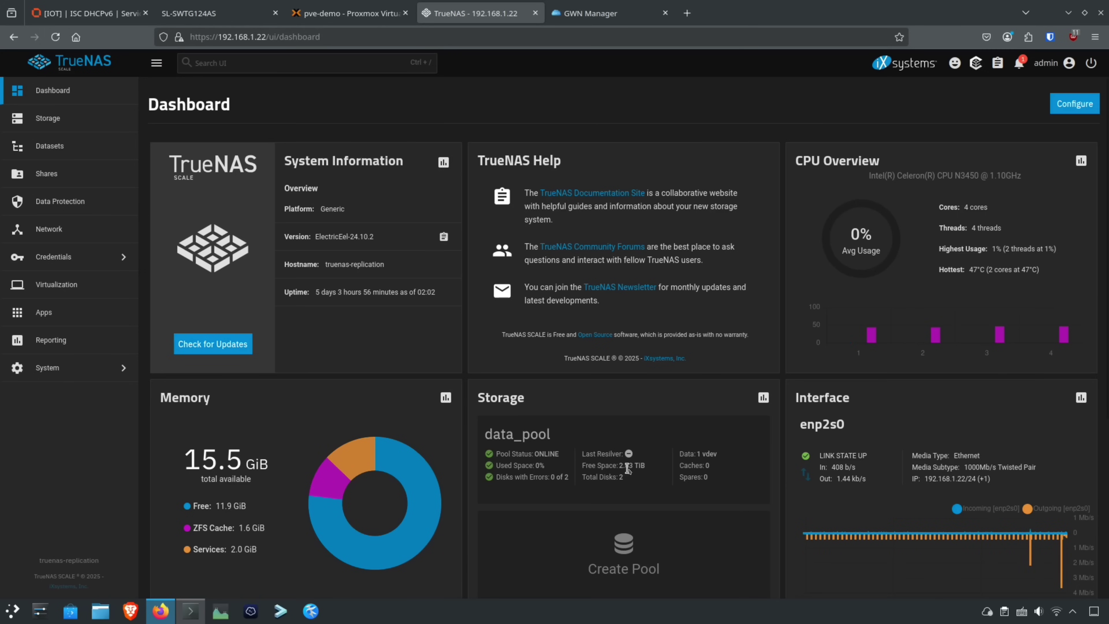
click(51, 121)
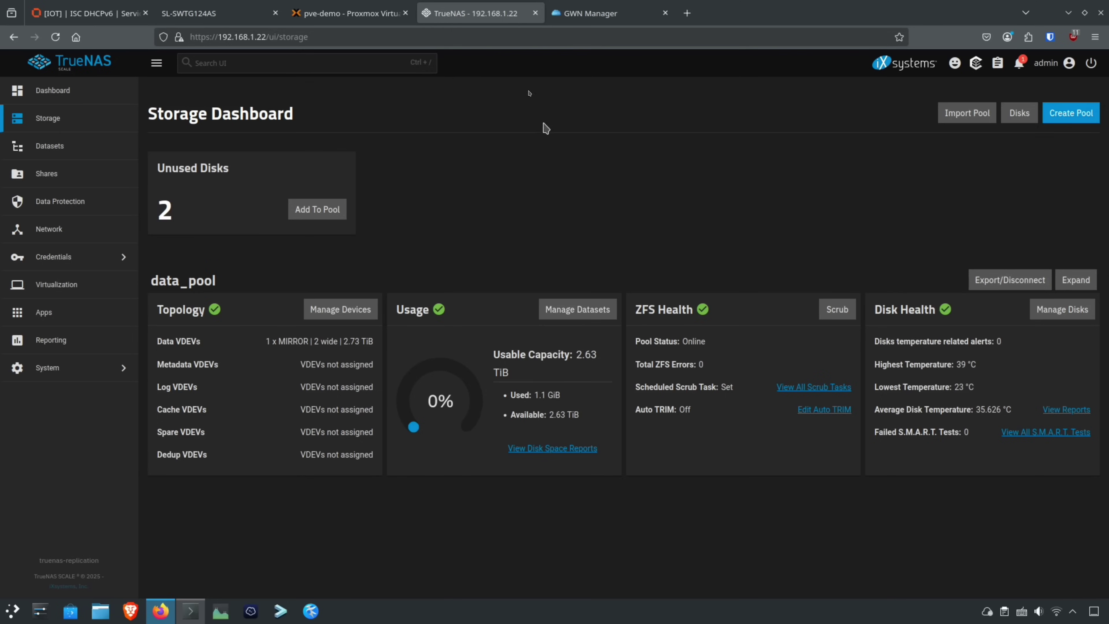
click(64, 173)
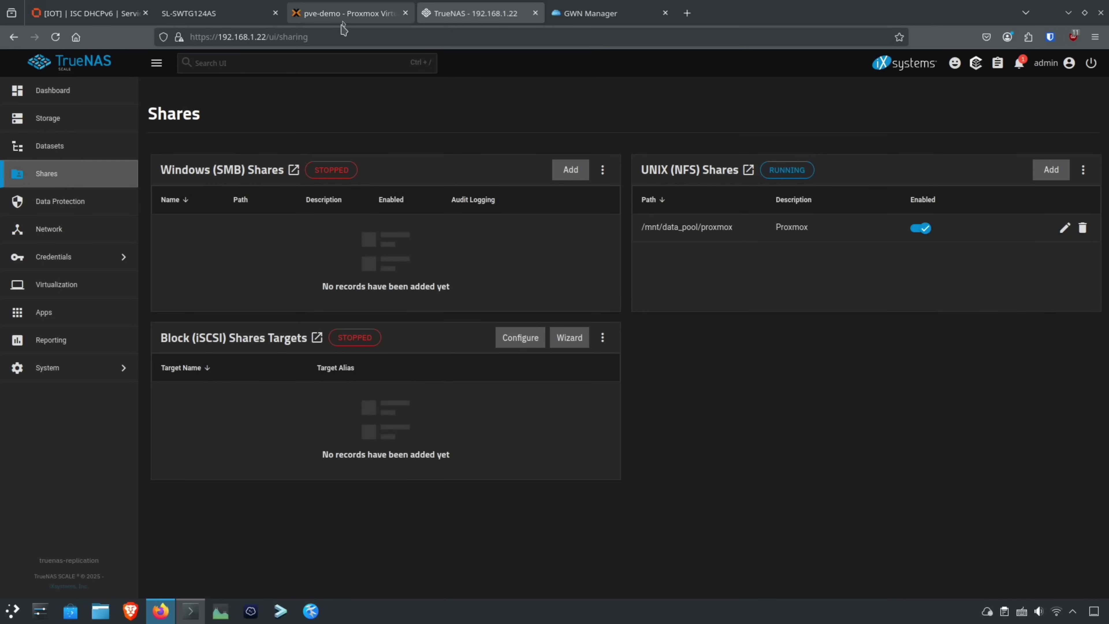
click(344, 13)
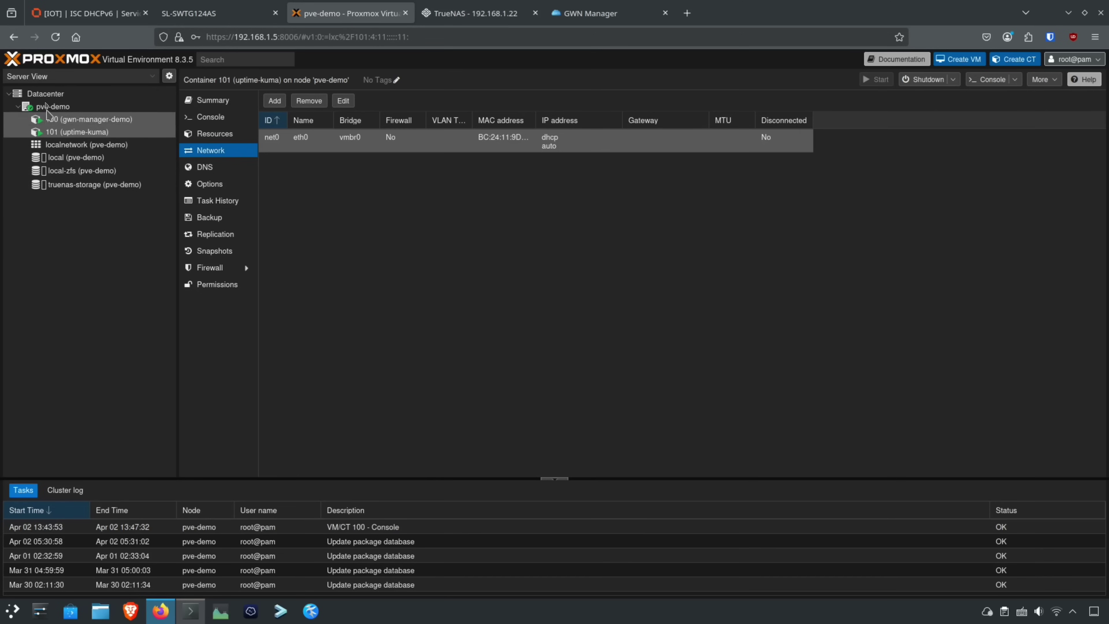
mouse_move(63, 189)
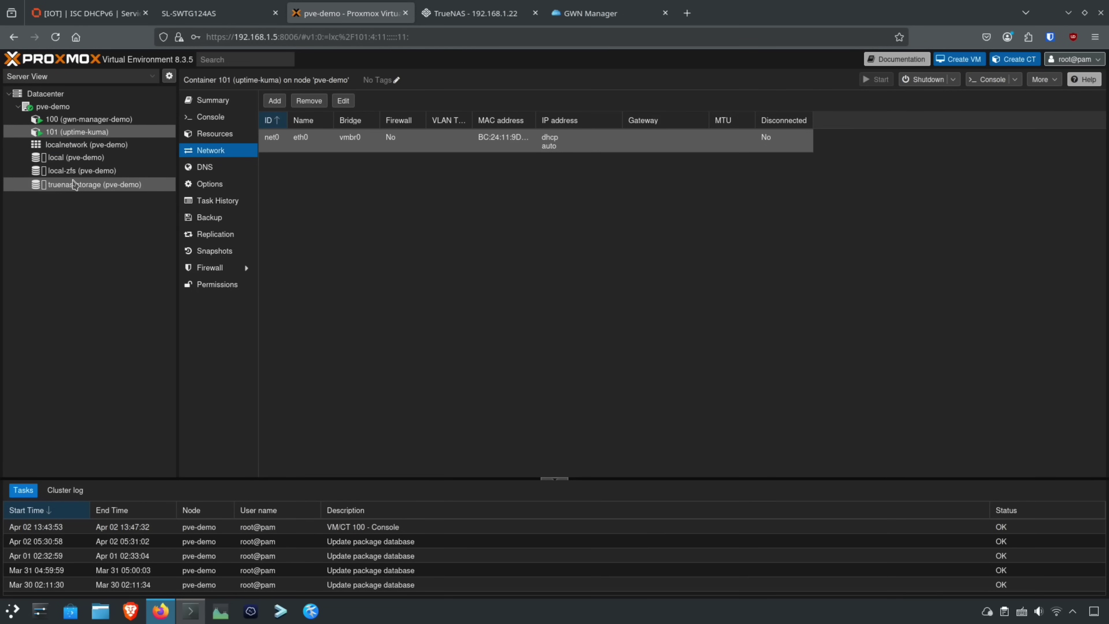
- Review the summary, ISO images and backups of the truenas-storage entry on node pve-demo
click(77, 186)
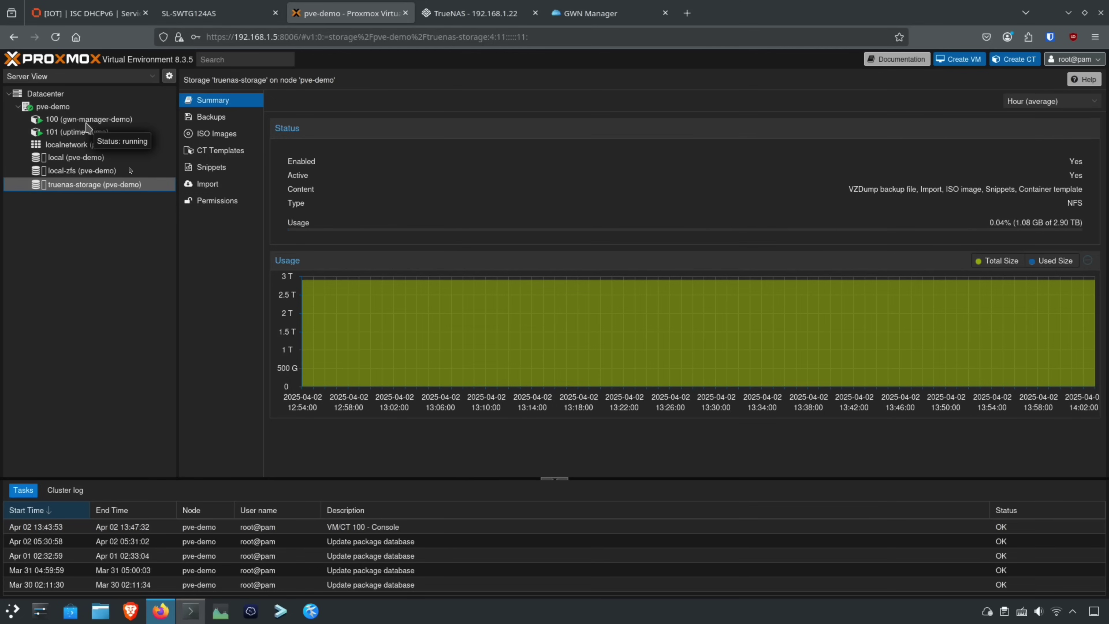
click(225, 136)
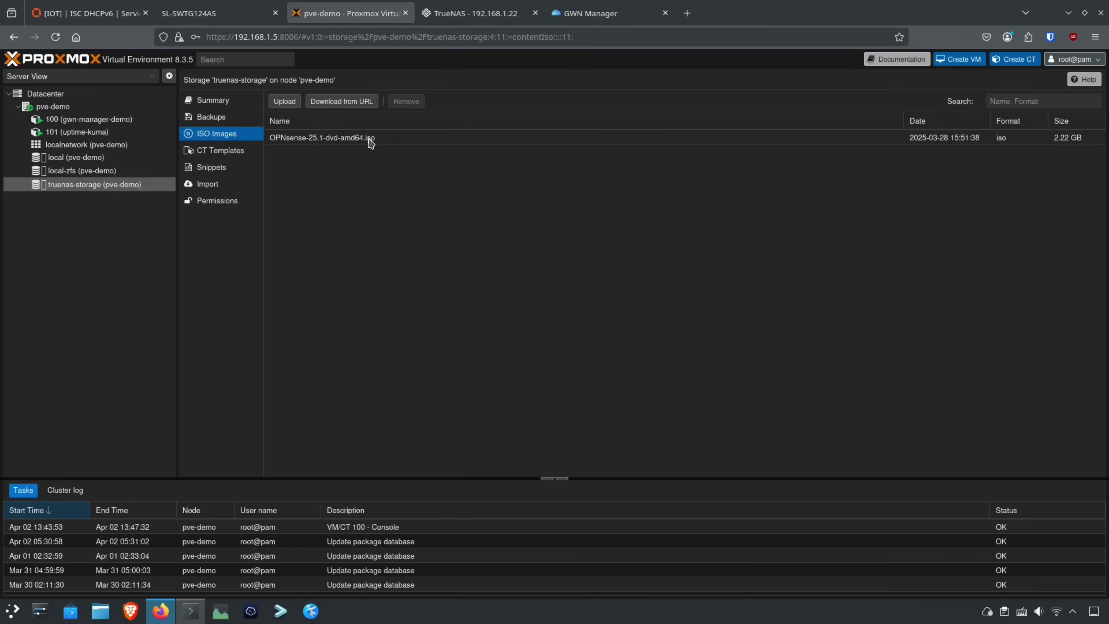
click(211, 118)
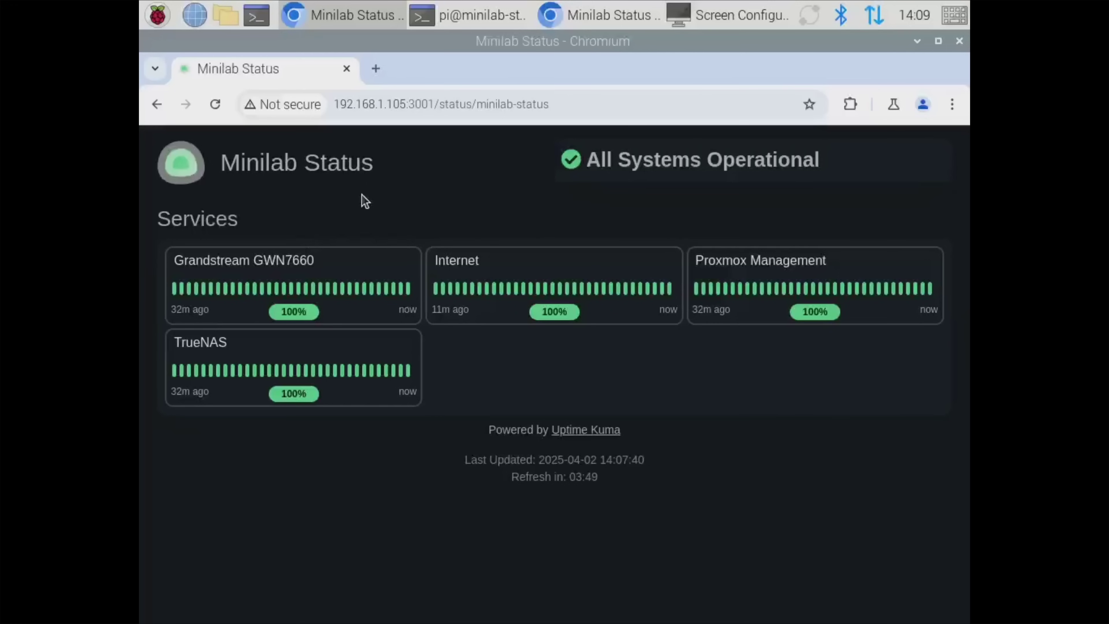
- Bring up the Screen Configuration window to view the HDMI-A-1 and HDMI-A-2 display layout, and close it
click(724, 25)
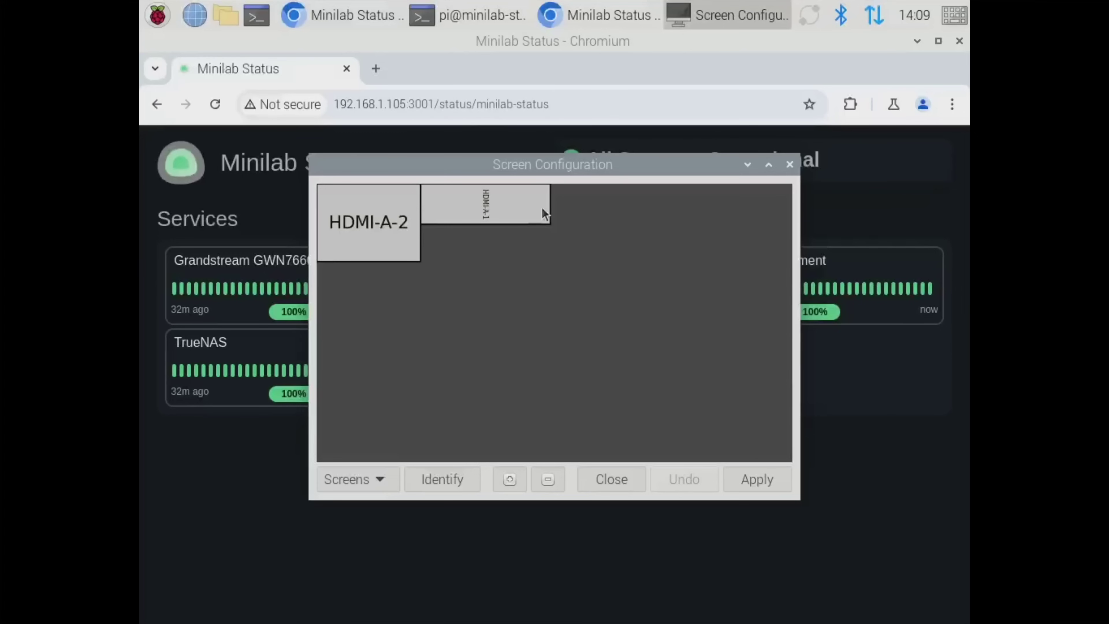
click(666, 76)
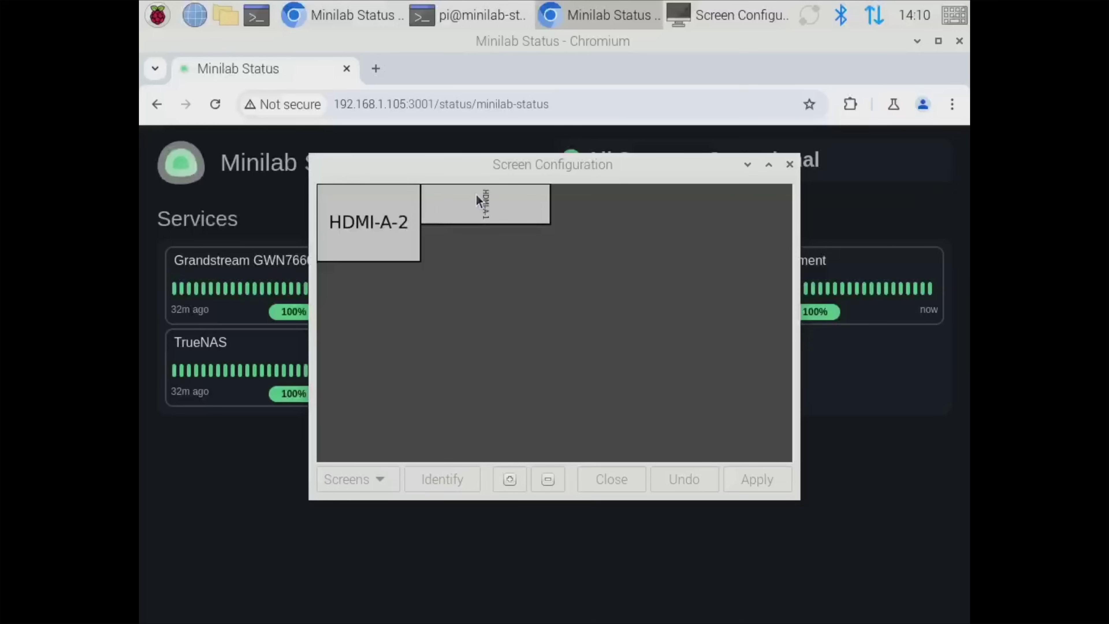
key(alt+F4)
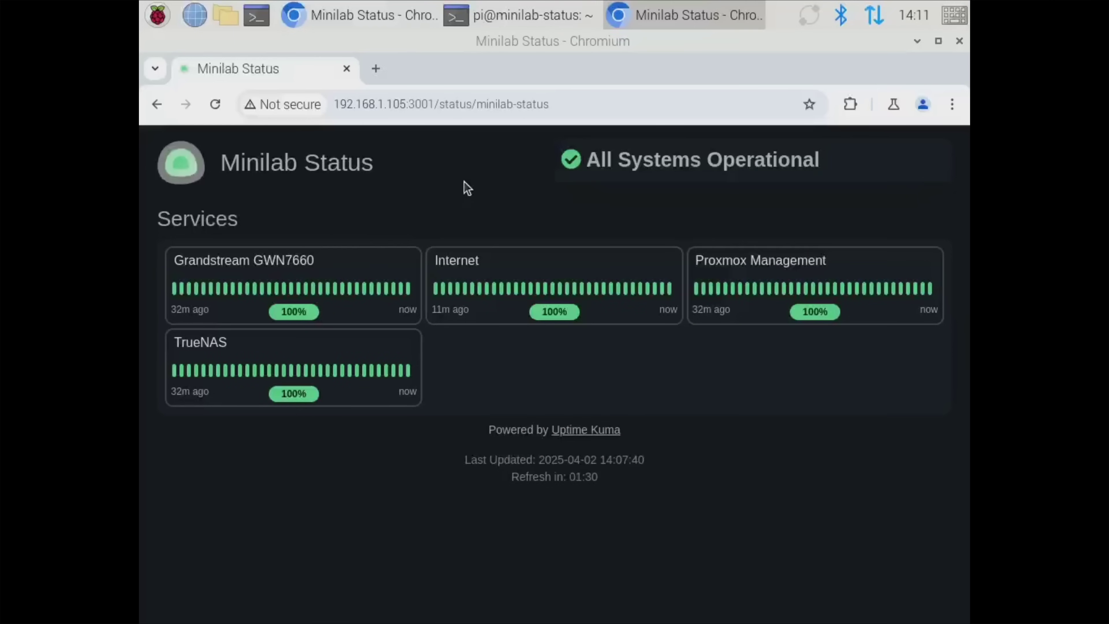